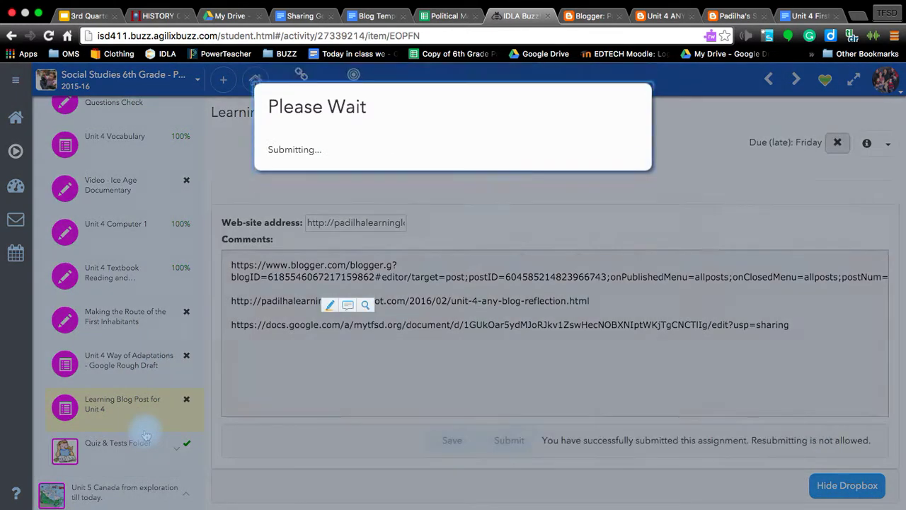
- Browse the Unit 5 items in the Buzz course sidebar
scroll(145, 434, "down", 5)
scroll(145, 435, "down", 3)
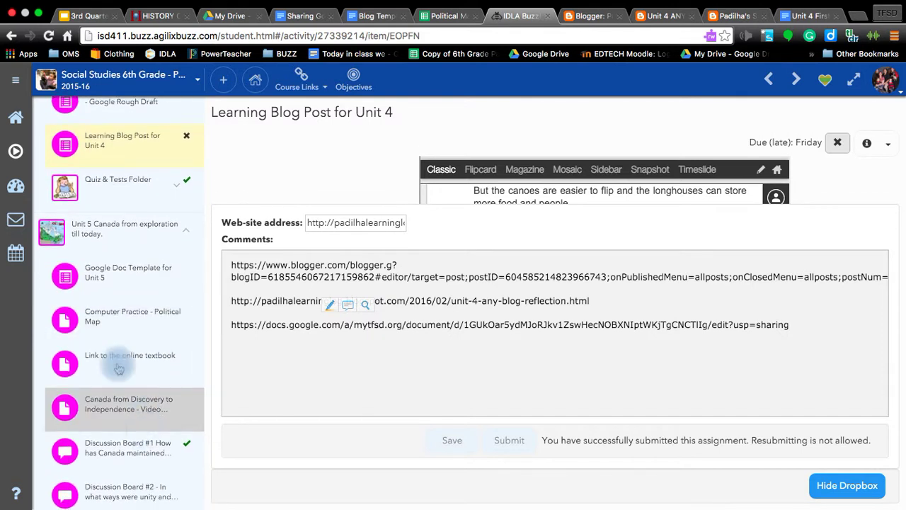
left_click(69, 281)
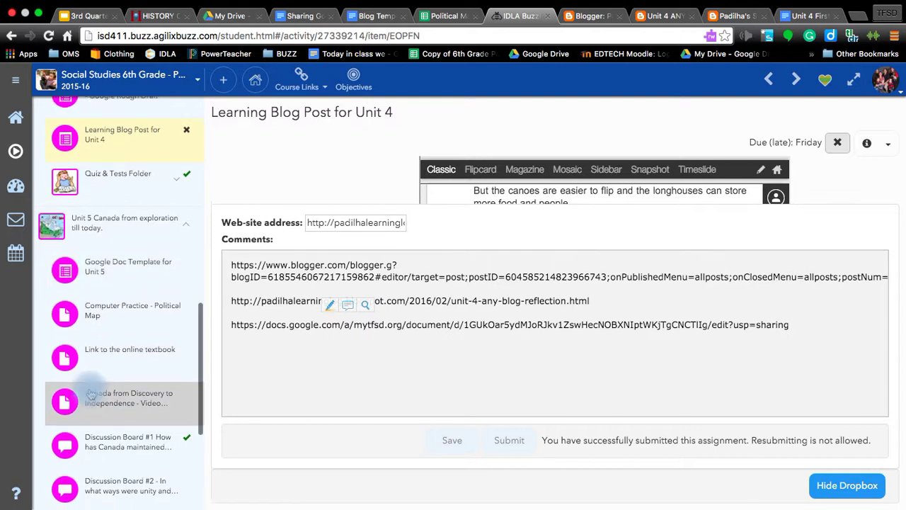
scroll(91, 394, "down", 2)
scroll(90, 395, "down", 5)
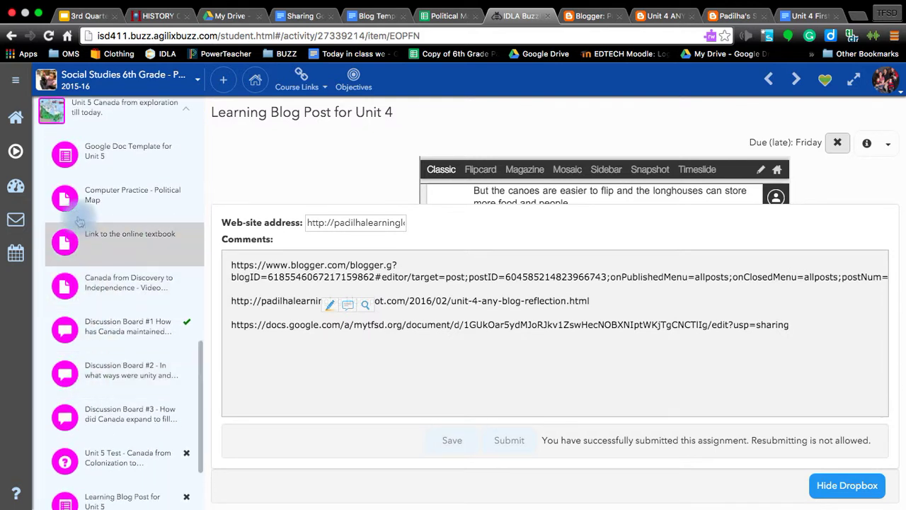
left_click(81, 330)
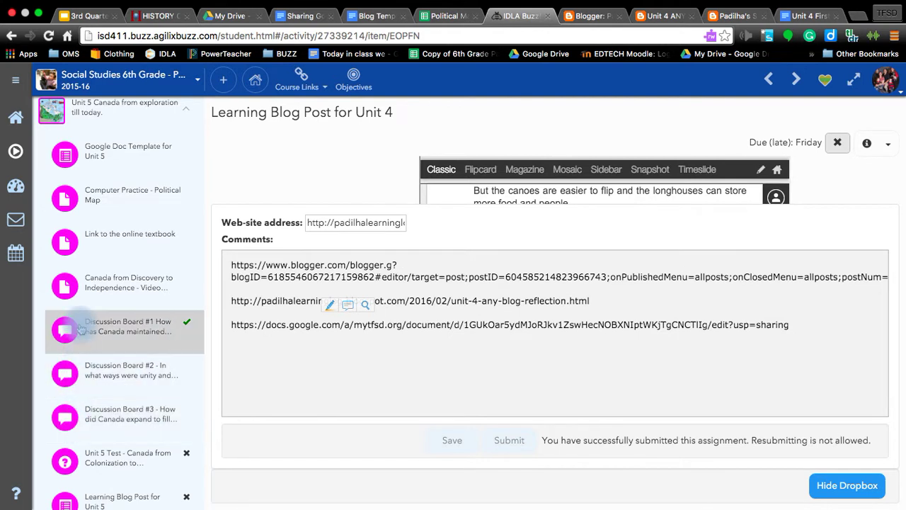
- Open the Google Doc Template for Unit 5 and read its KWL chart and Dropbox instructions
left_click(69, 162)
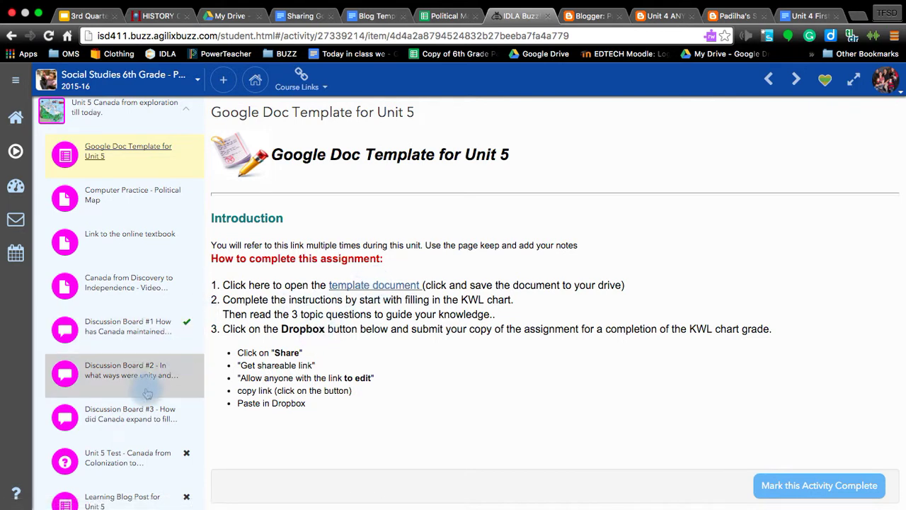
scroll(124, 427, "down", 3)
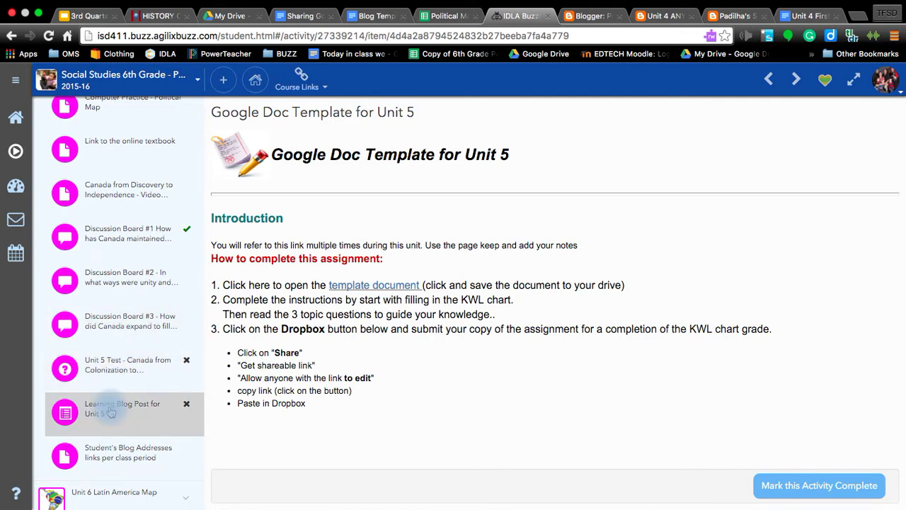
scroll(109, 412, "down", 1)
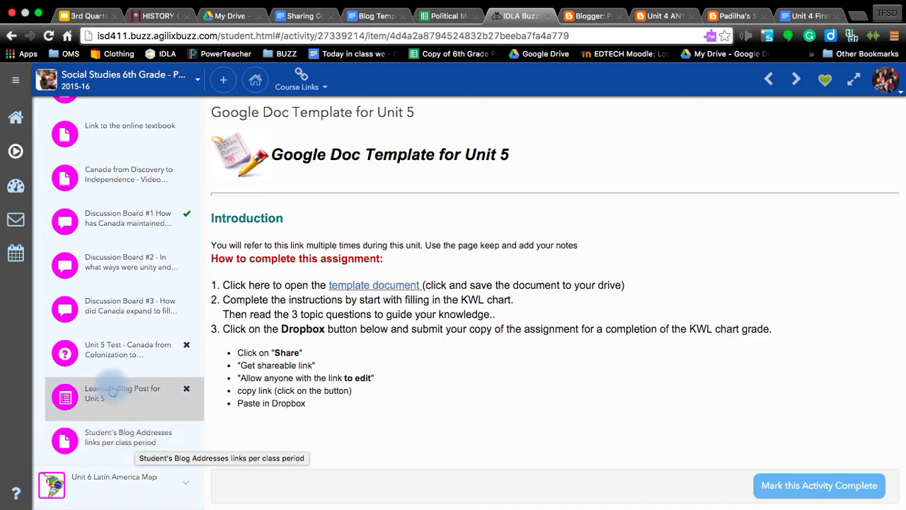
left_click(142, 394)
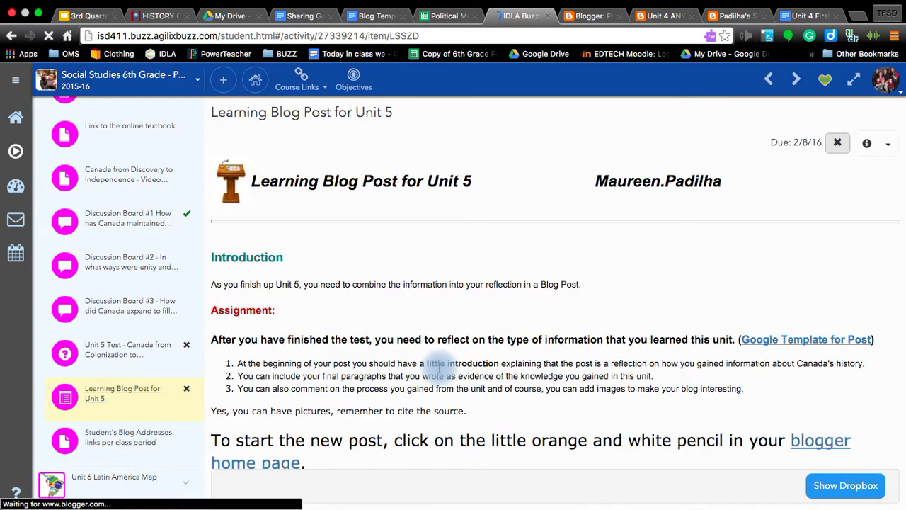
- Read the Unit 5 blog post assignment (due 2/8/16), its reflection instructions and sample outline
scroll(439, 369, "down", 3)
scroll(438, 370, "down", 1)
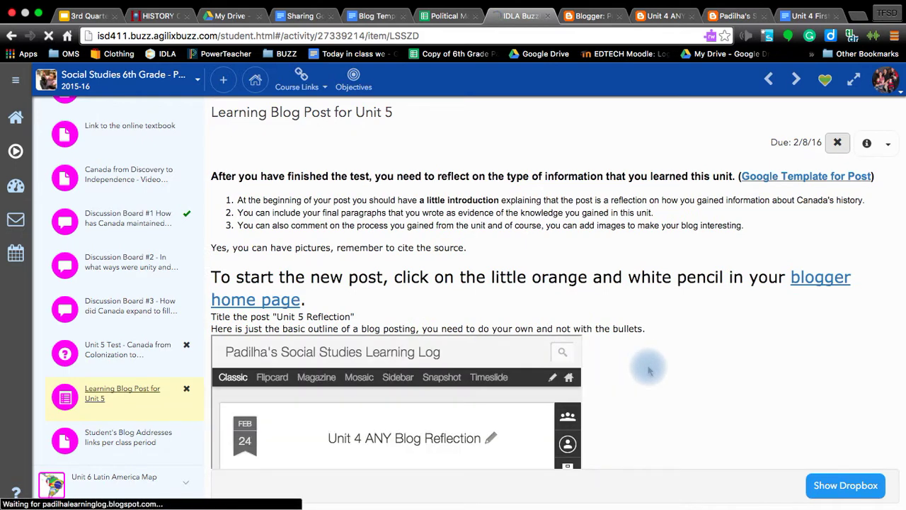
scroll(648, 369, "up", 2)
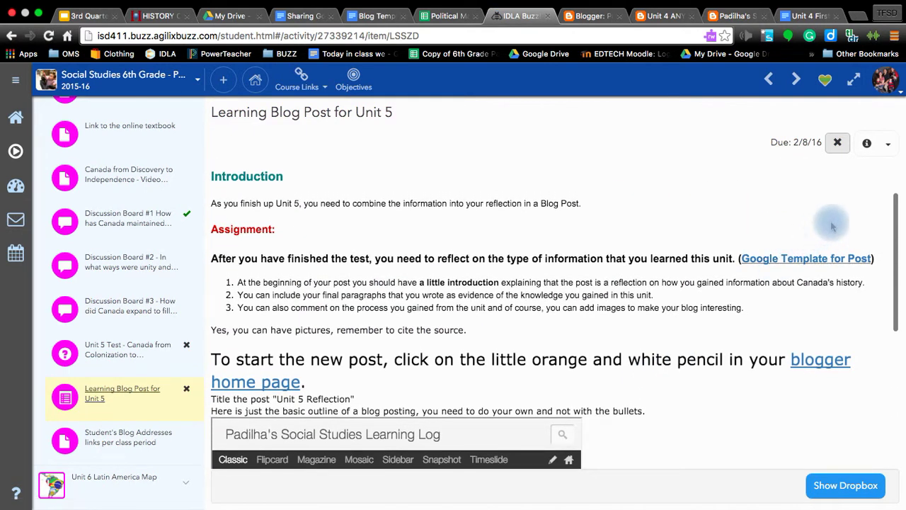
scroll(251, 312, "down", 3)
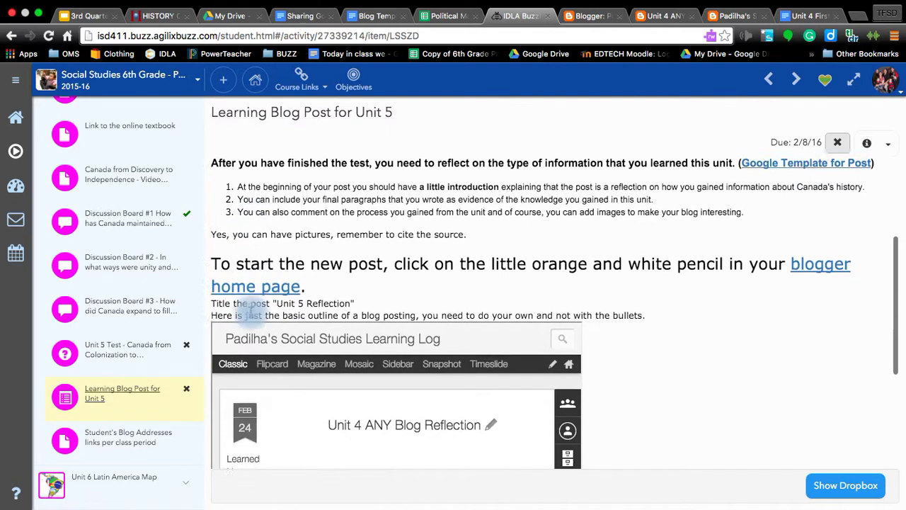
scroll(634, 405, "down", 5)
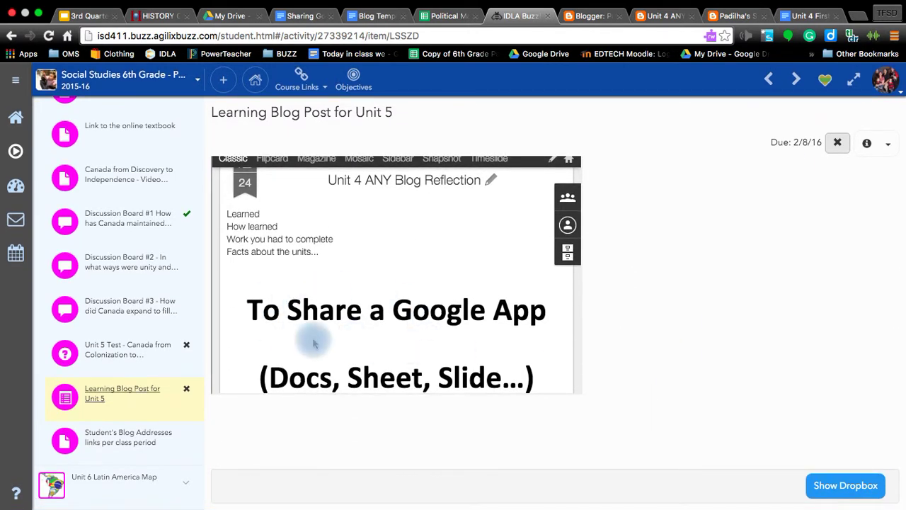
scroll(314, 342, "up", 6)
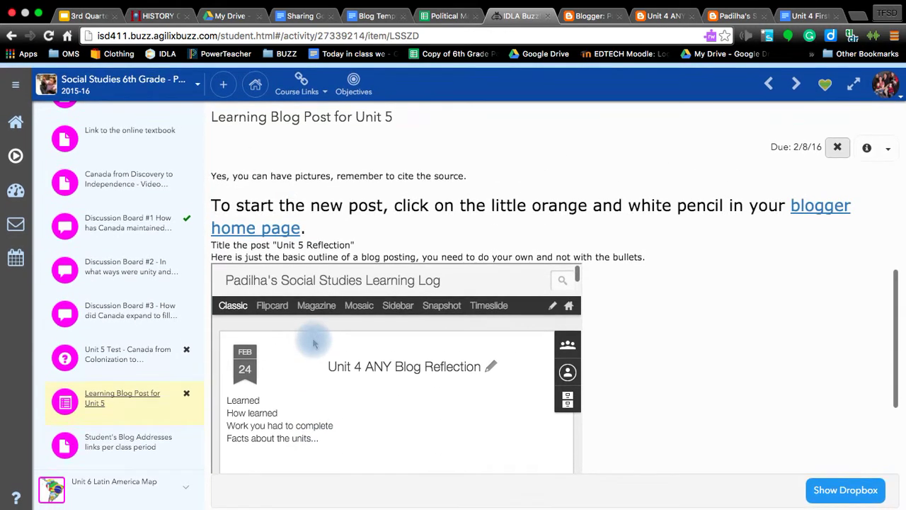
scroll(492, 259, "up", 2)
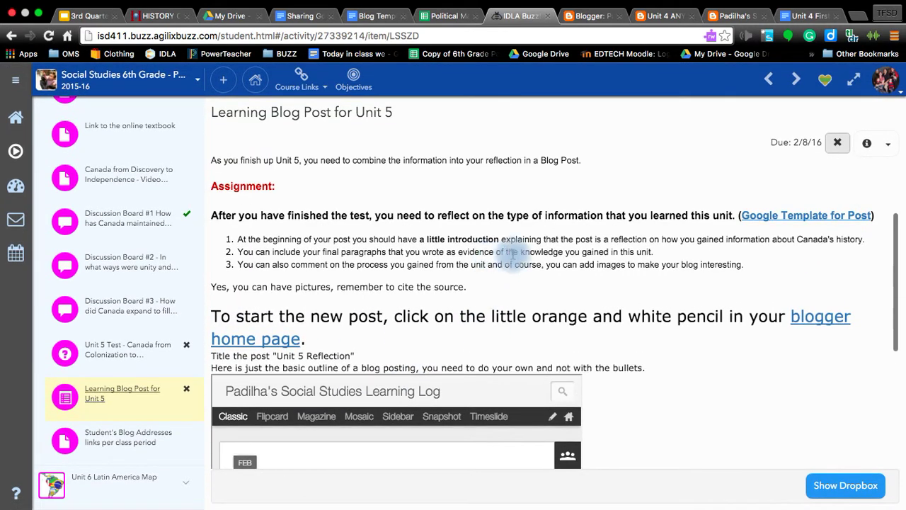
- Follow the 'Google Template for Post' link and scroll the Unit 5 Reflection template's introduction prompts
left_click(810, 215)
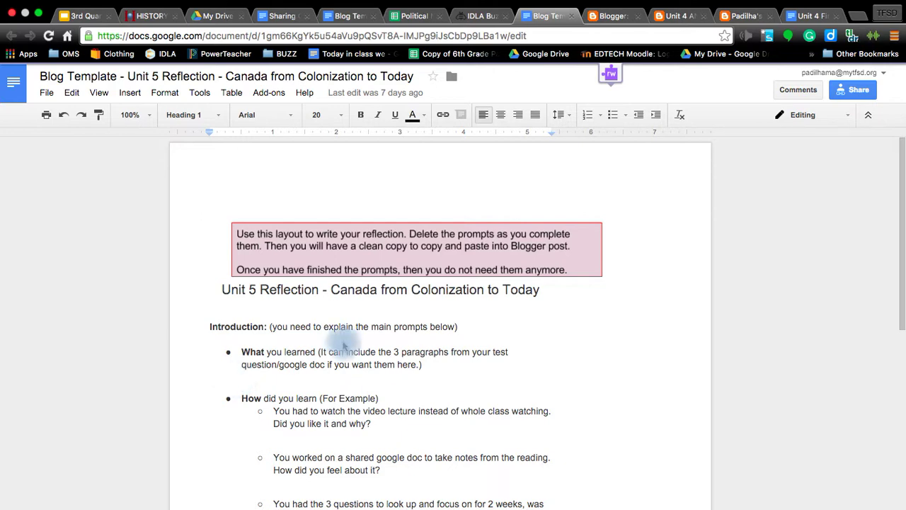
scroll(234, 349, "down", 3)
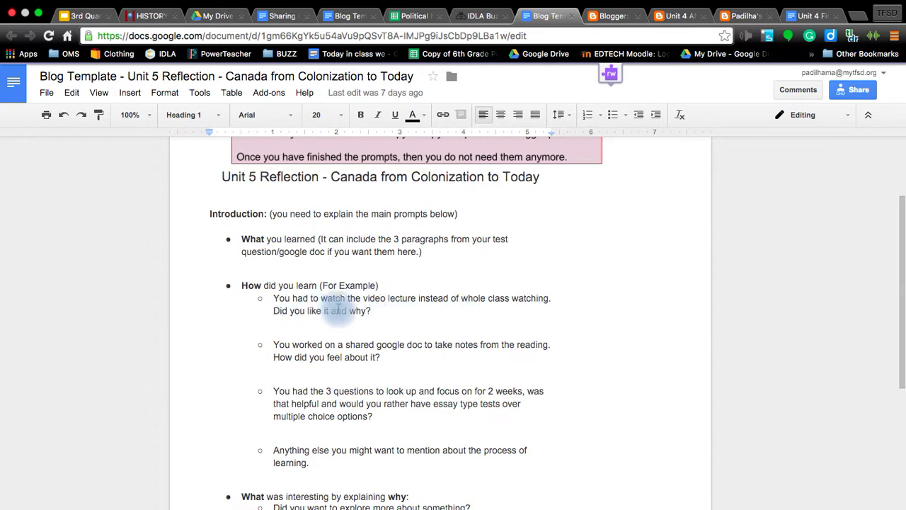
scroll(293, 317, "down", 2)
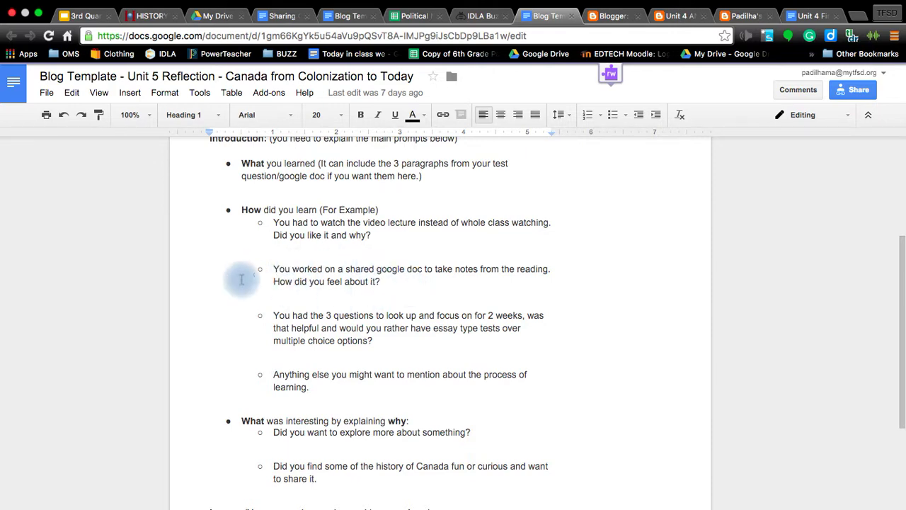
scroll(299, 361, "down", 2)
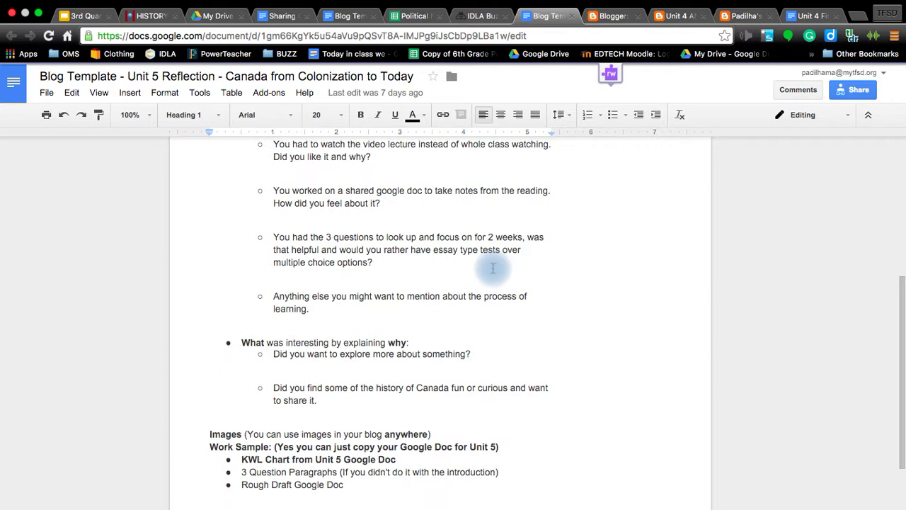
scroll(493, 268, "down", 2)
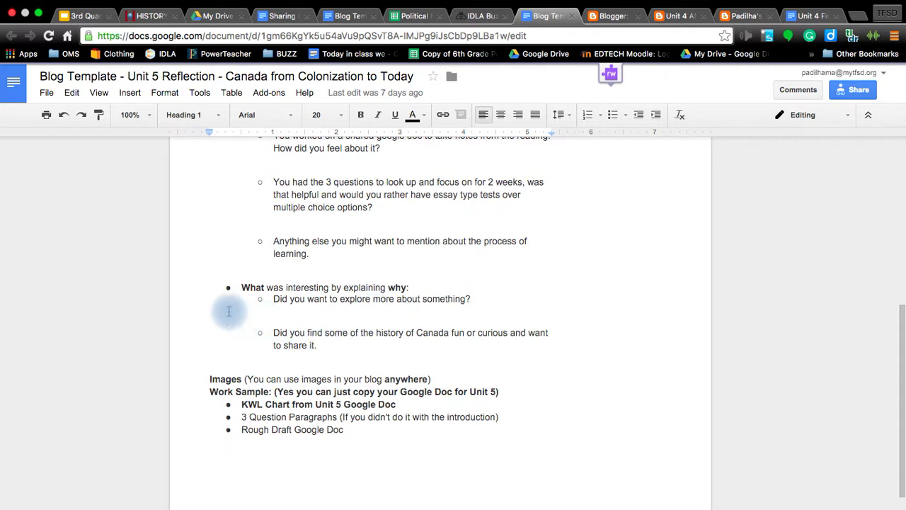
scroll(229, 311, "down", 1)
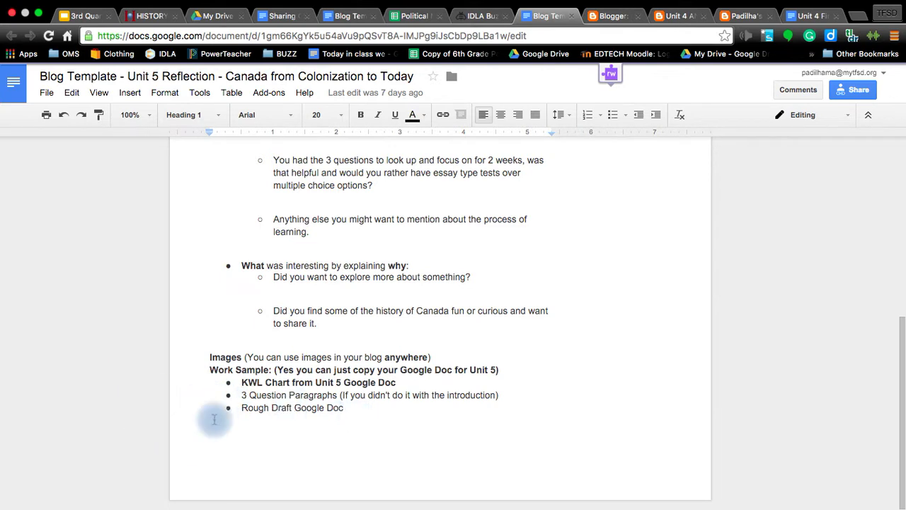
scroll(229, 311, "up", 4)
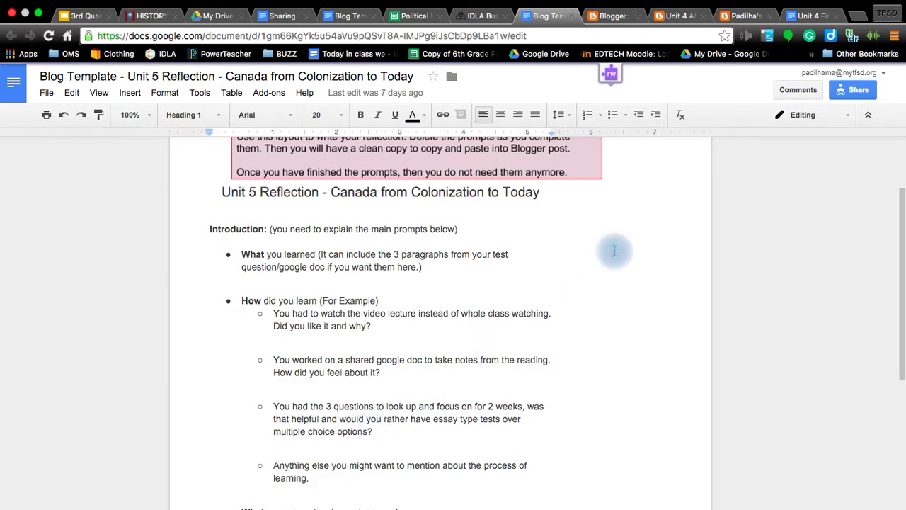
- View the published Unit 5 Reflection post, then return to the Unit 4 ANY Blog Reflection post
left_click(610, 16)
mouse_move(244, 240)
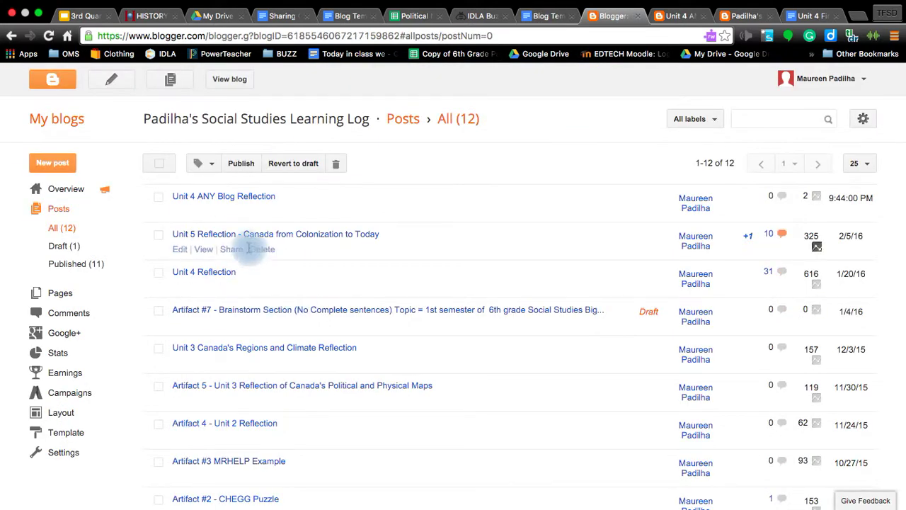
left_click(202, 247)
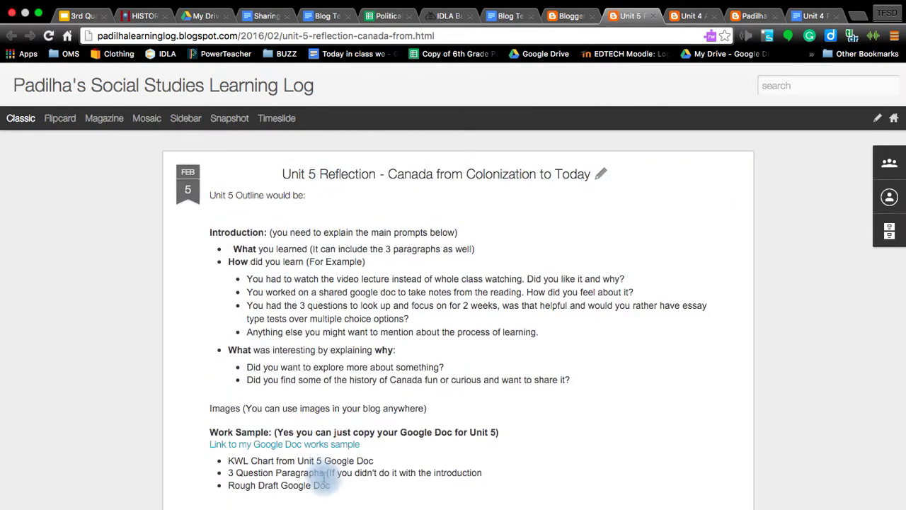
scroll(301, 430, "down", 3)
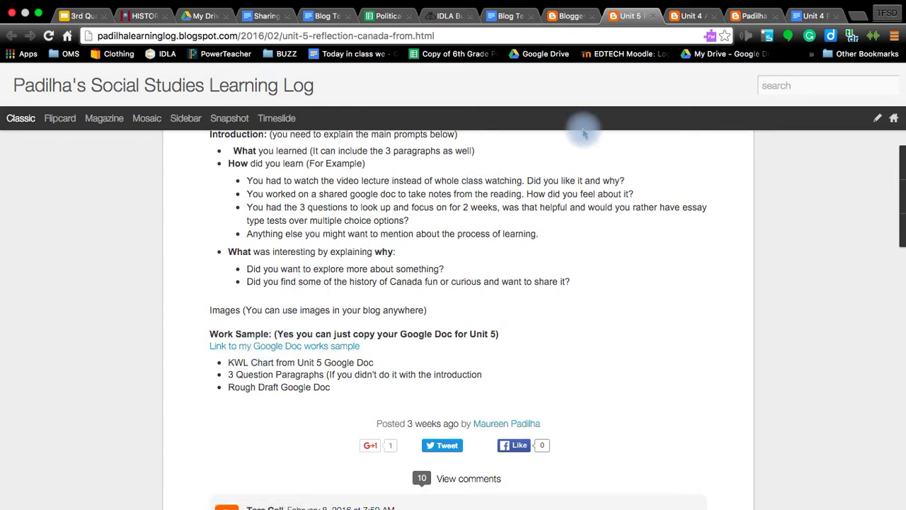
left_click(691, 16)
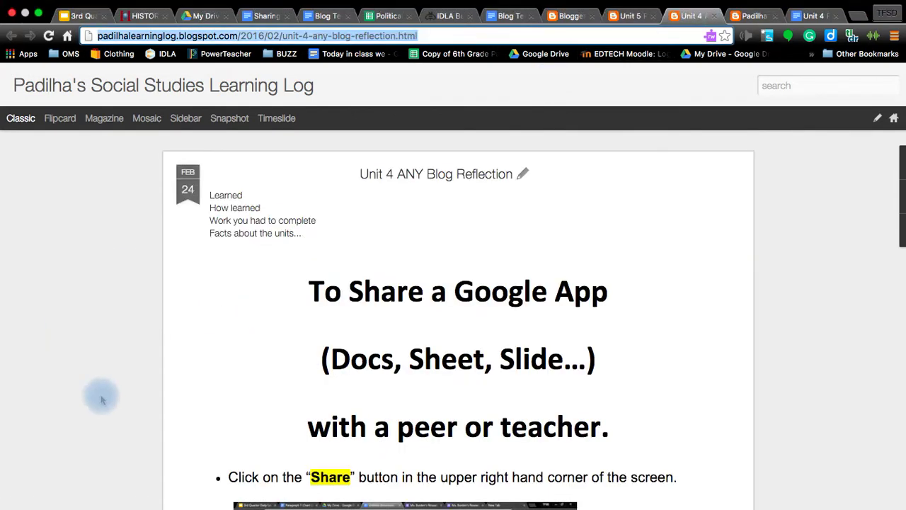
- Close the extra blog tabs and open the Unit 4 ANY Blog Reflection post for editing
left_click(714, 17)
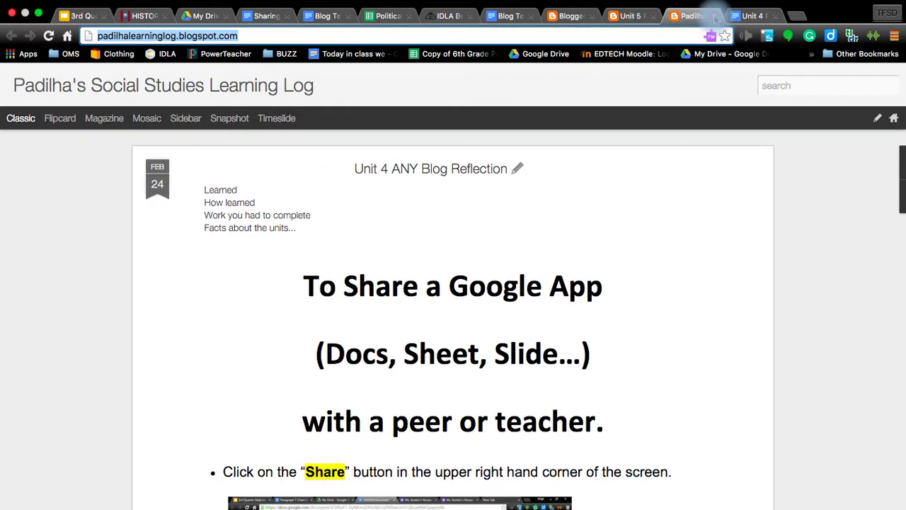
left_click(713, 16)
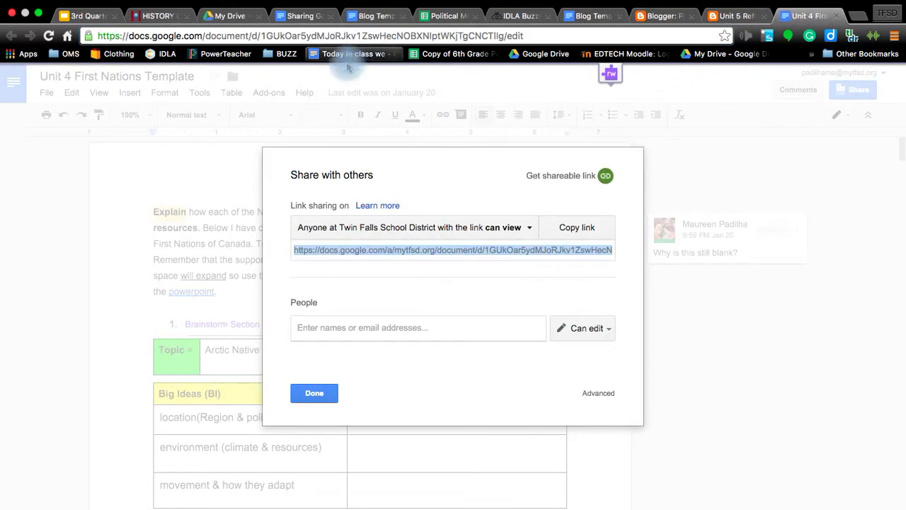
left_click(729, 16)
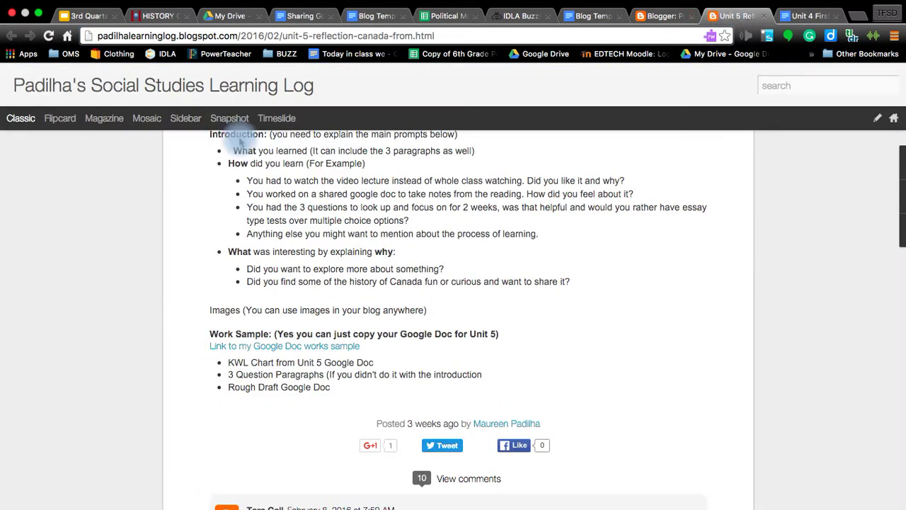
left_click(679, 16)
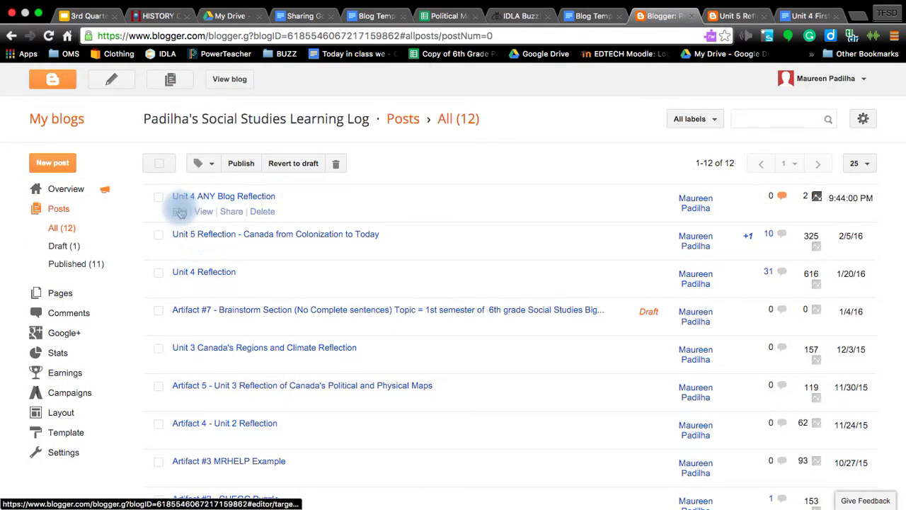
left_click(180, 212)
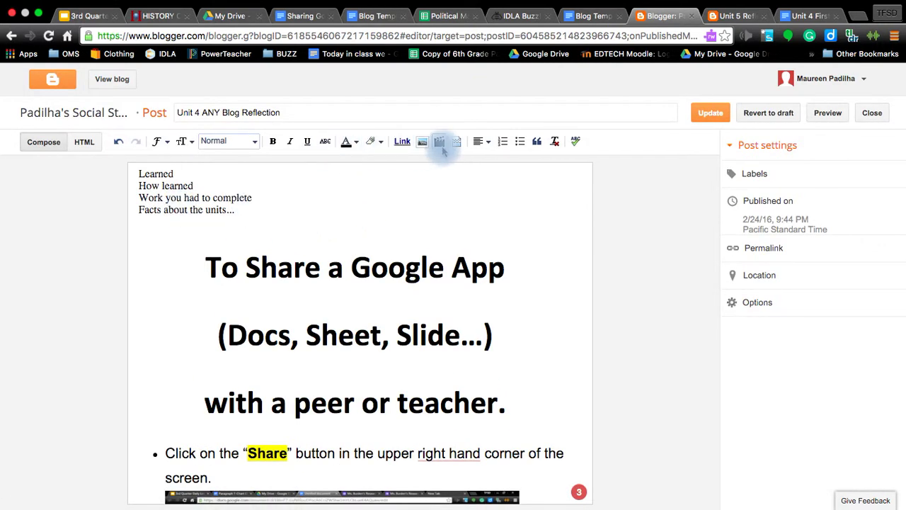
- Cancel the empty link, check the document share dialog and Unit 5 post, then return to the editor
left_click(400, 143)
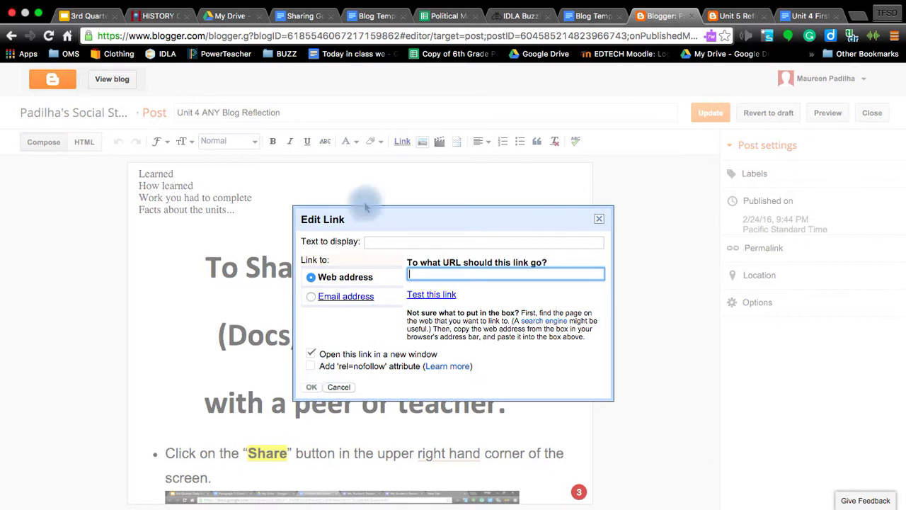
left_click(340, 388)
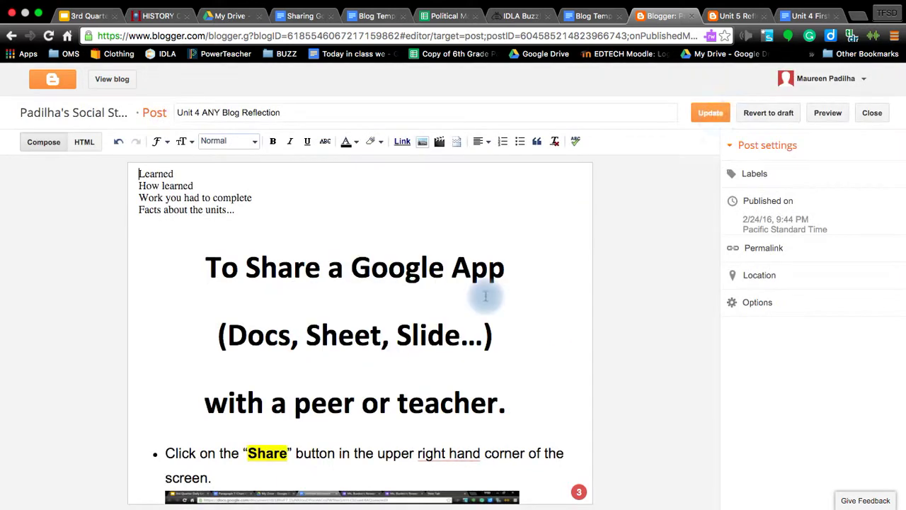
left_click(815, 17)
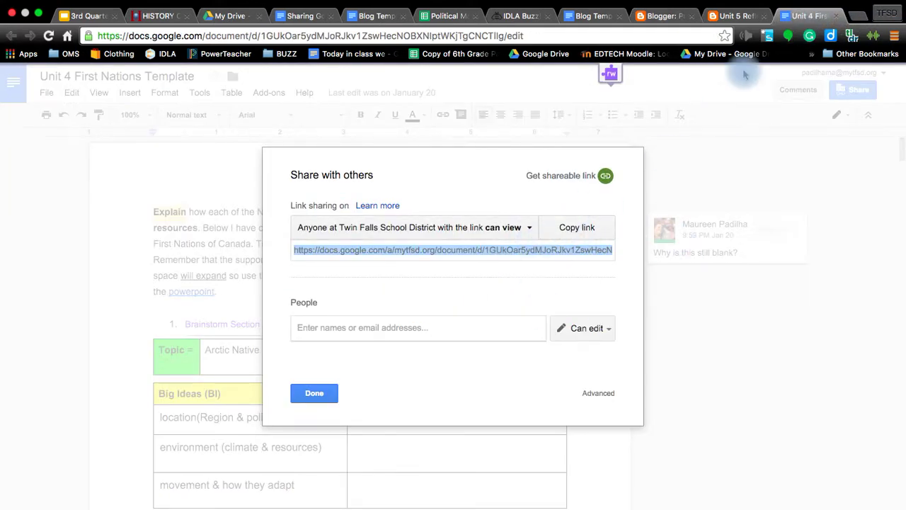
left_click(732, 16)
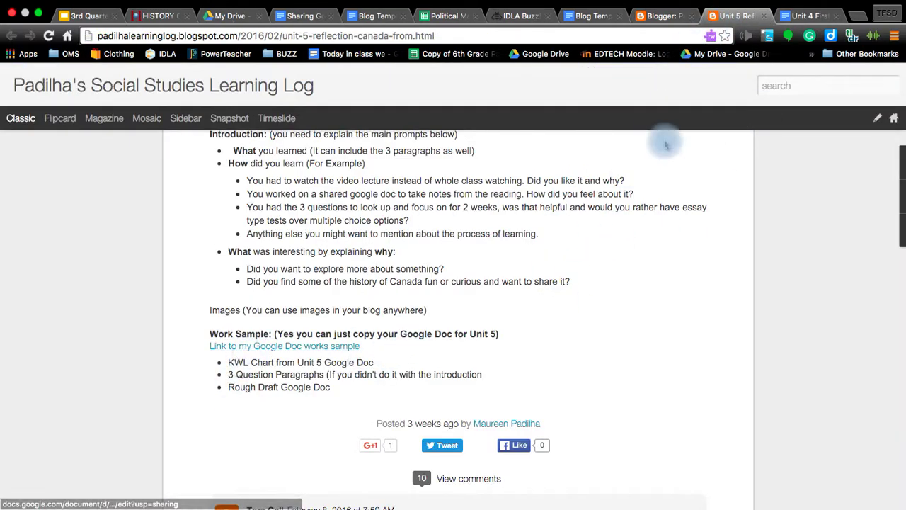
left_click(658, 18)
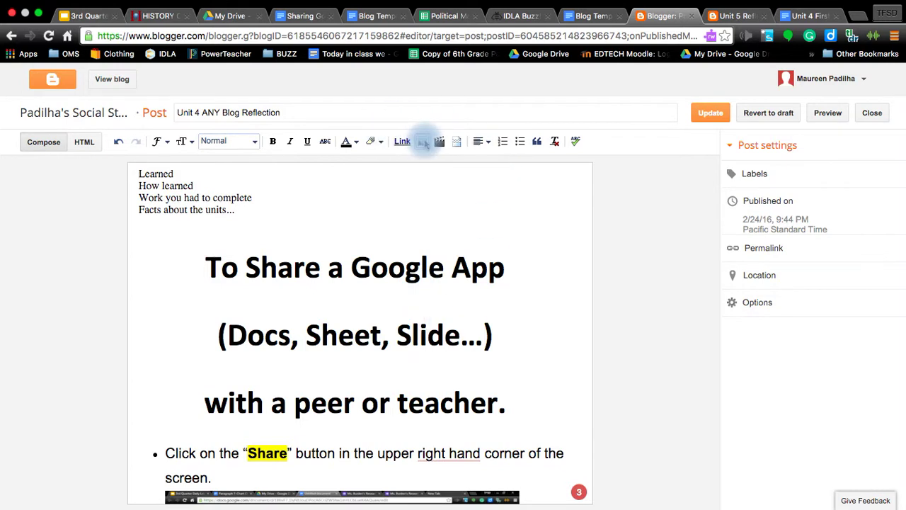
left_click(423, 142)
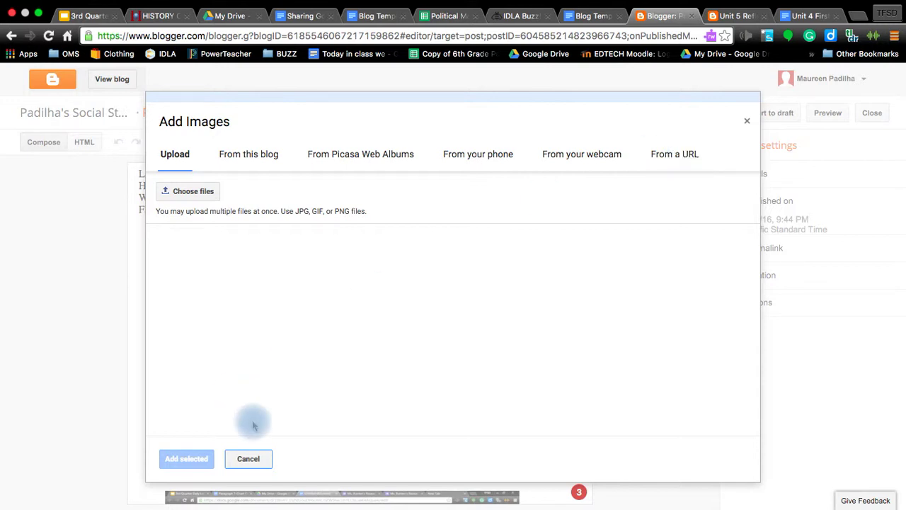
left_click(748, 124)
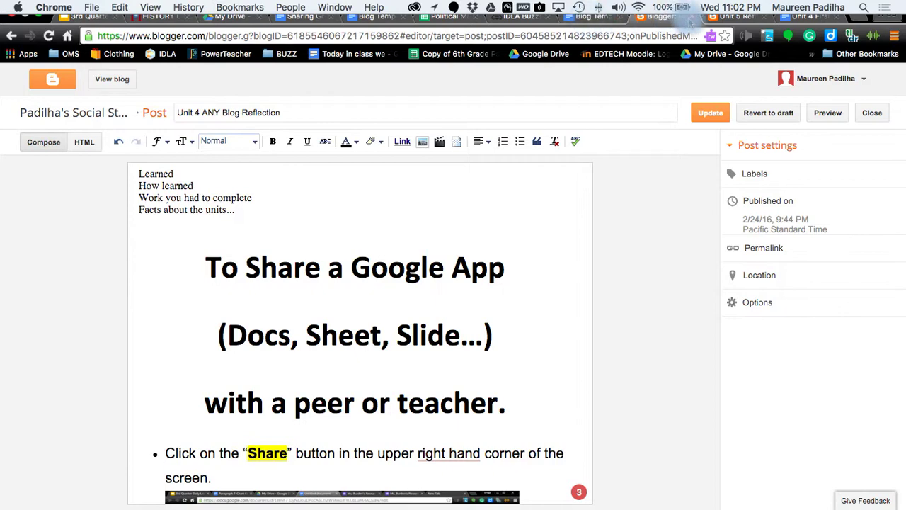
- Scroll the Unit 5 reflection template prompts down to the work sample list, then return to Buzz
left_click(594, 16)
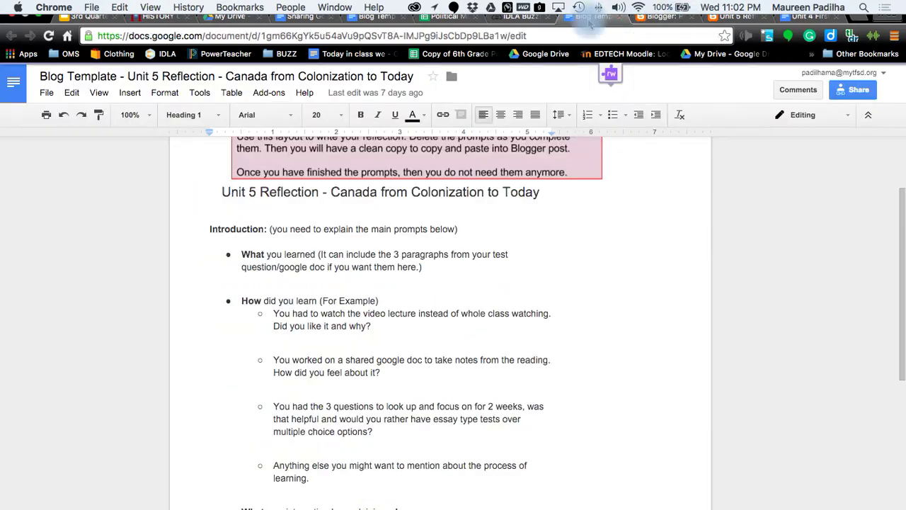
scroll(309, 305, "down", 6)
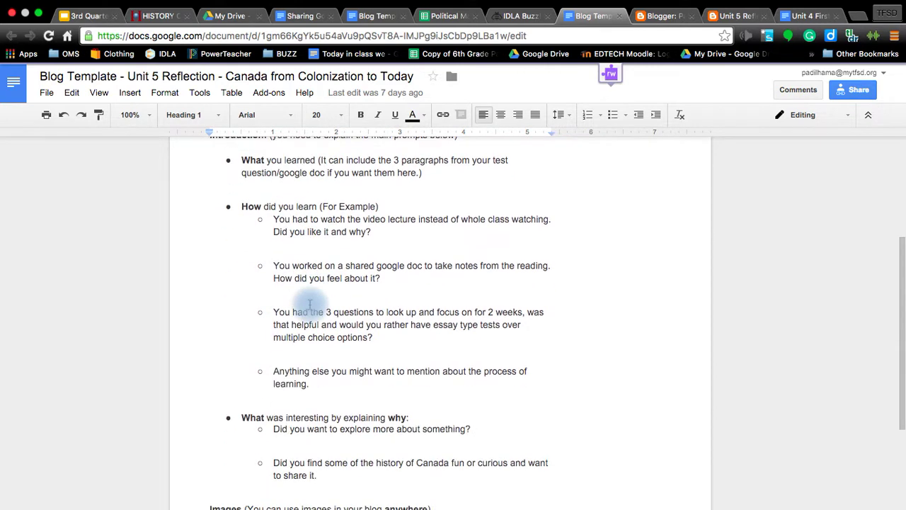
scroll(309, 304, "down", 1)
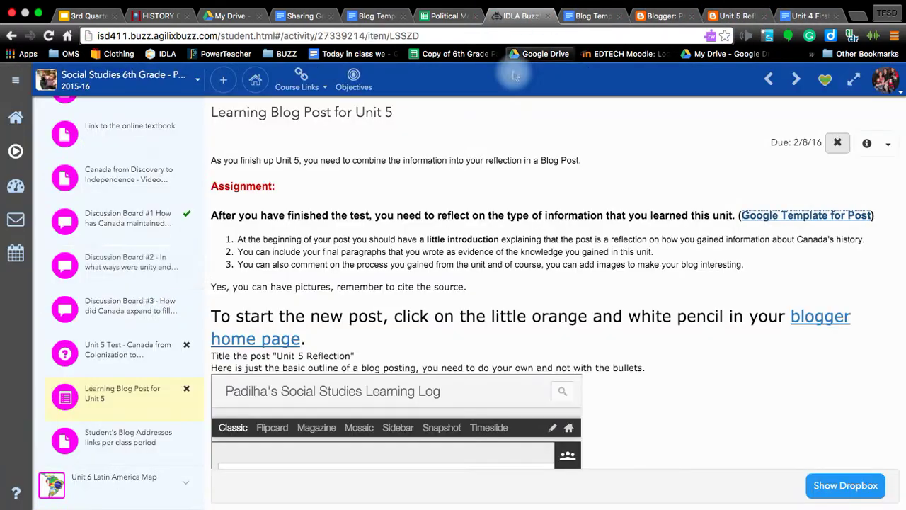
left_click(517, 15)
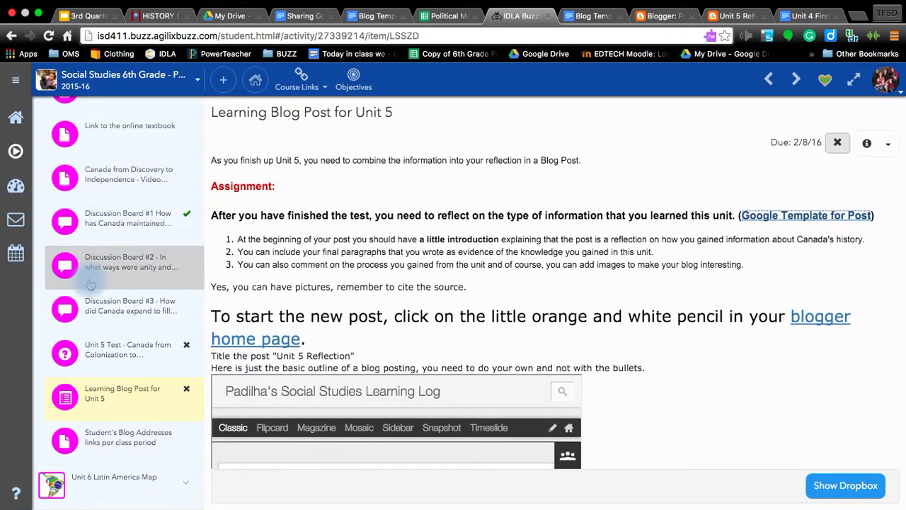
- Open the Unit 5 Test and show its submitted answer to question 1, 'ghg'
scroll(92, 276, "up", 3)
scroll(92, 284, "down", 3)
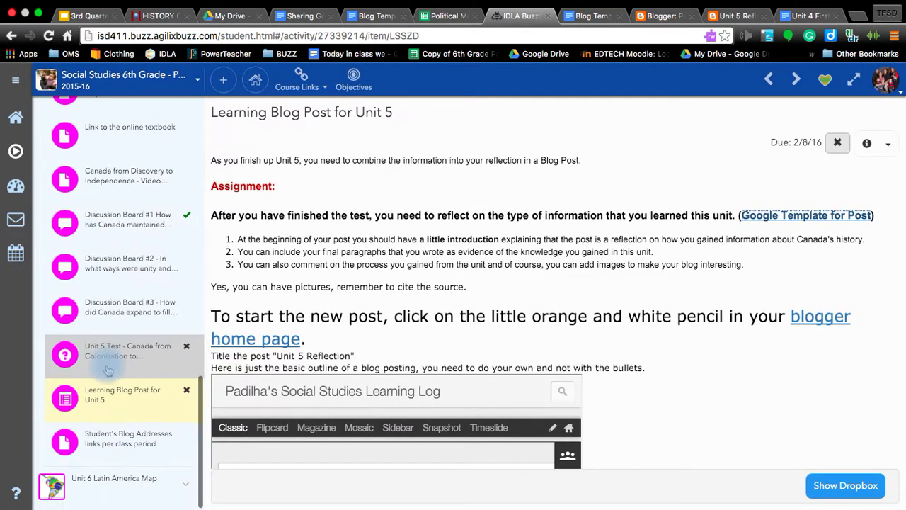
left_click(107, 351)
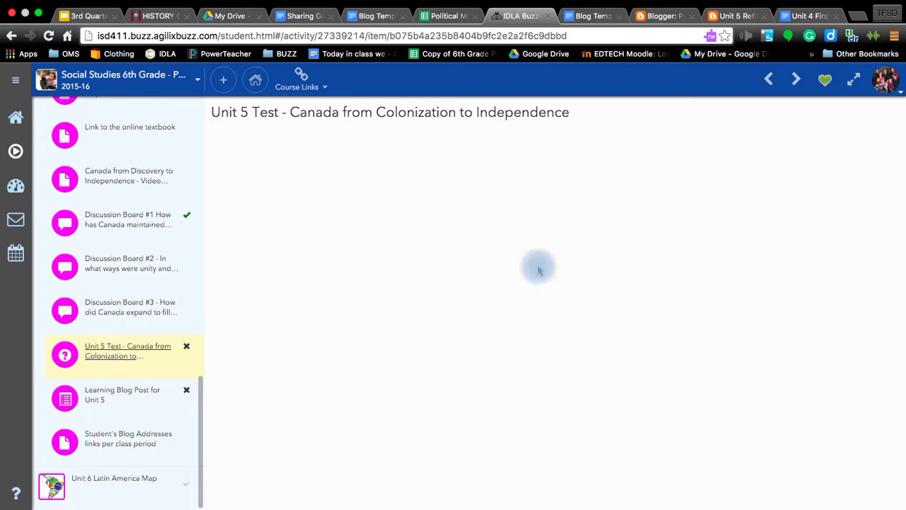
left_click(881, 144)
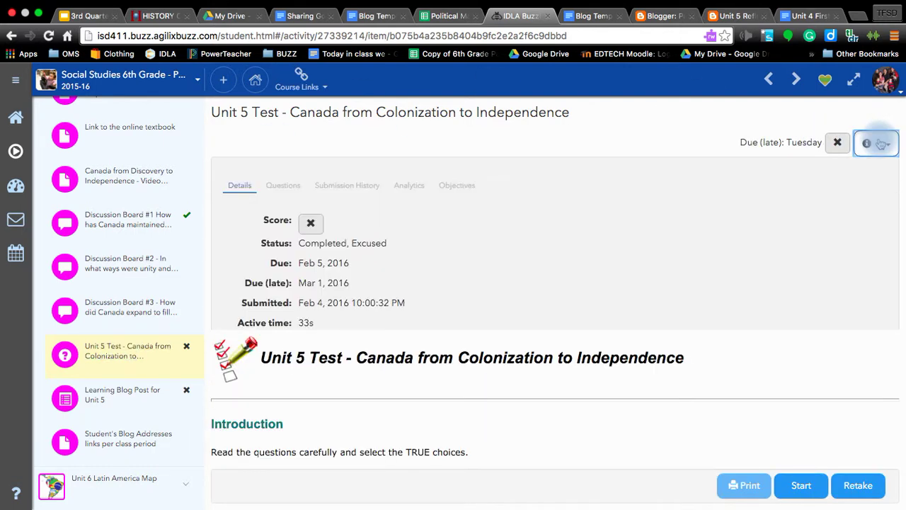
left_click(282, 187)
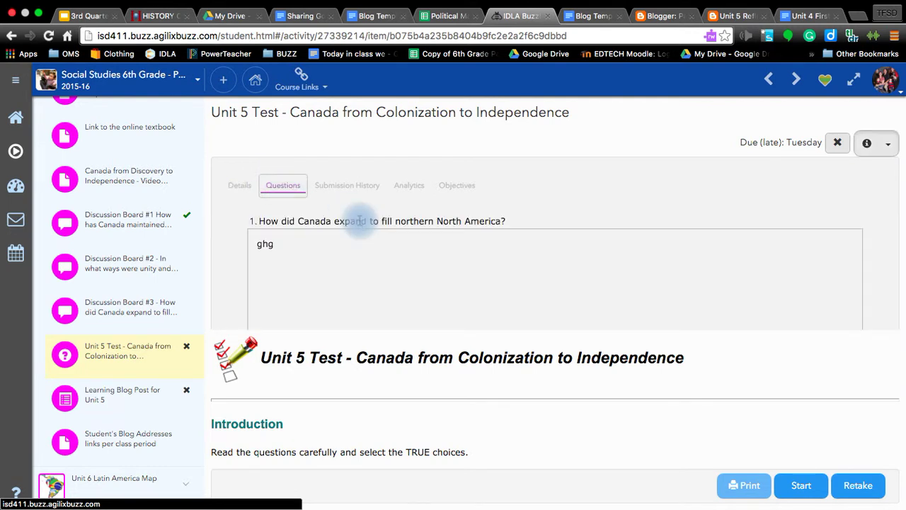
scroll(297, 253, "down", 1)
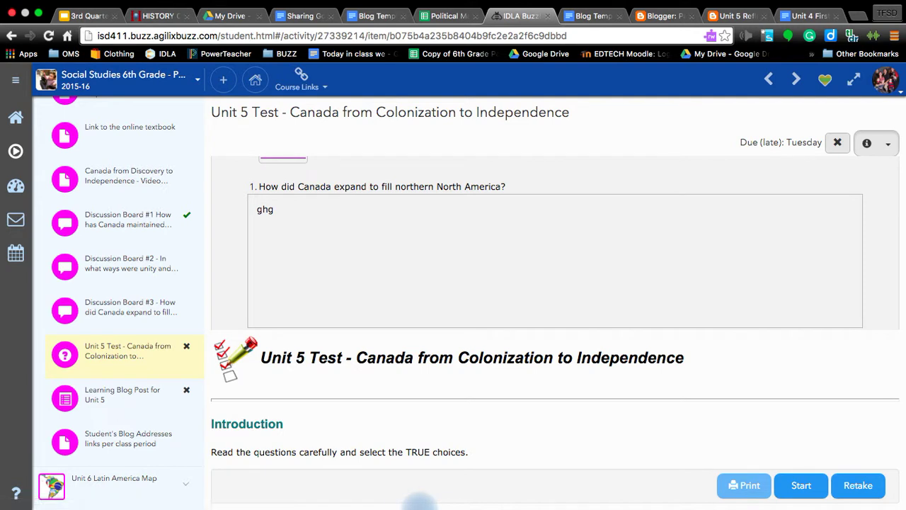
- Expand the Unit 6 Latin America Map items in the course sidebar
mouse_move(686, 7)
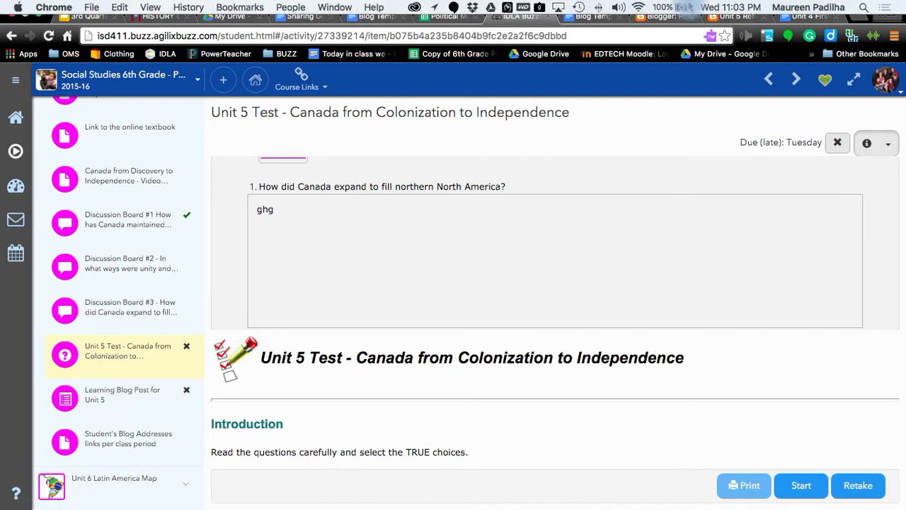
left_click(151, 363)
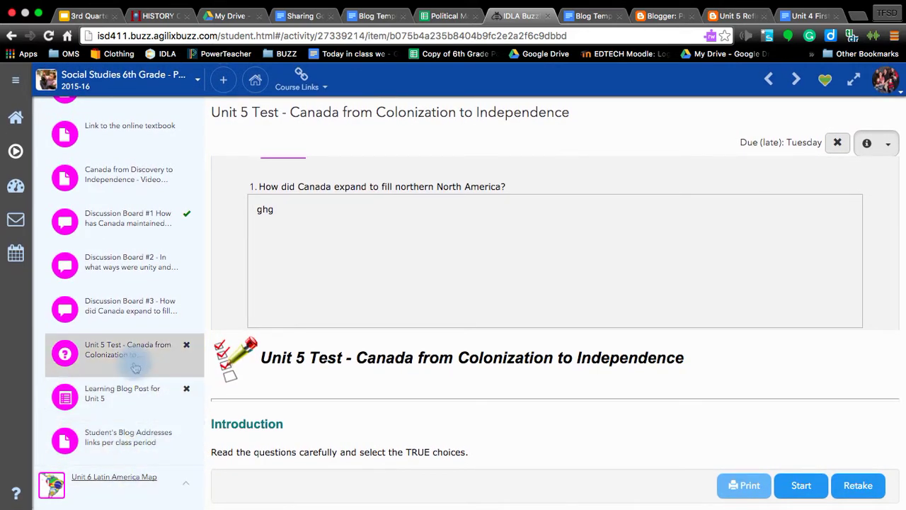
scroll(127, 414, "down", 5)
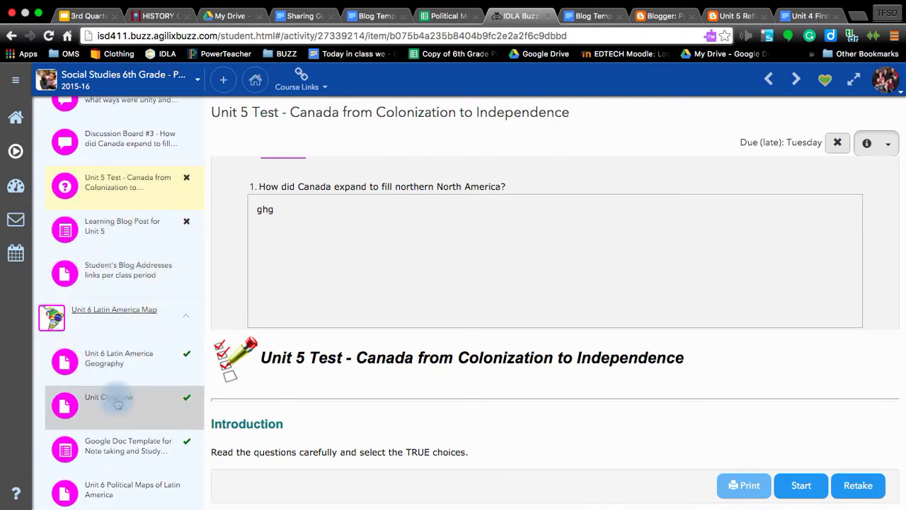
scroll(121, 451, "down", 3)
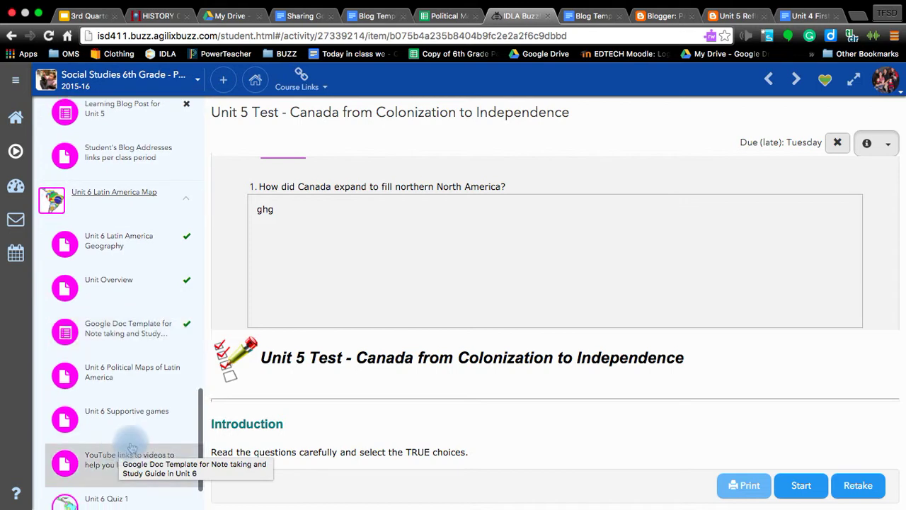
- Open the Unit 6 note-taking template and scroll through its embedded 'Unit 6 Notes - Latin America' document
left_click(126, 324)
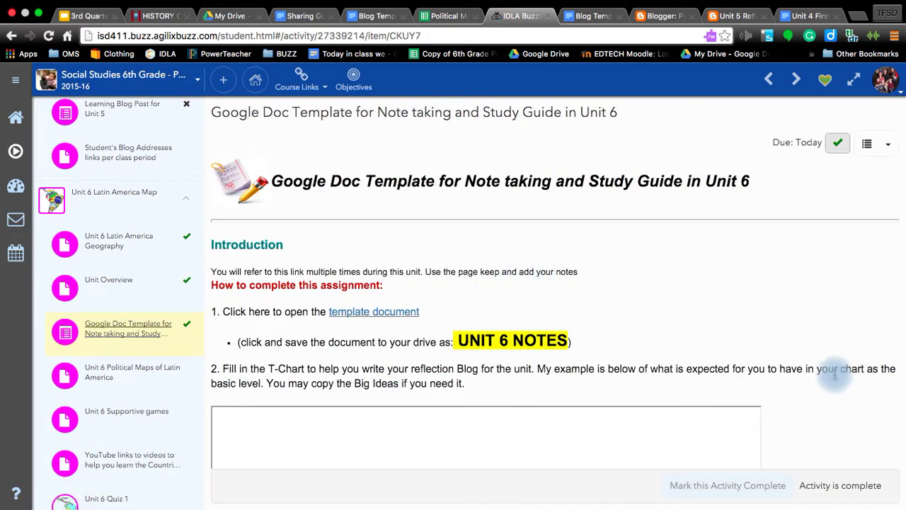
scroll(818, 398, "down", 2)
scroll(817, 399, "down", 5)
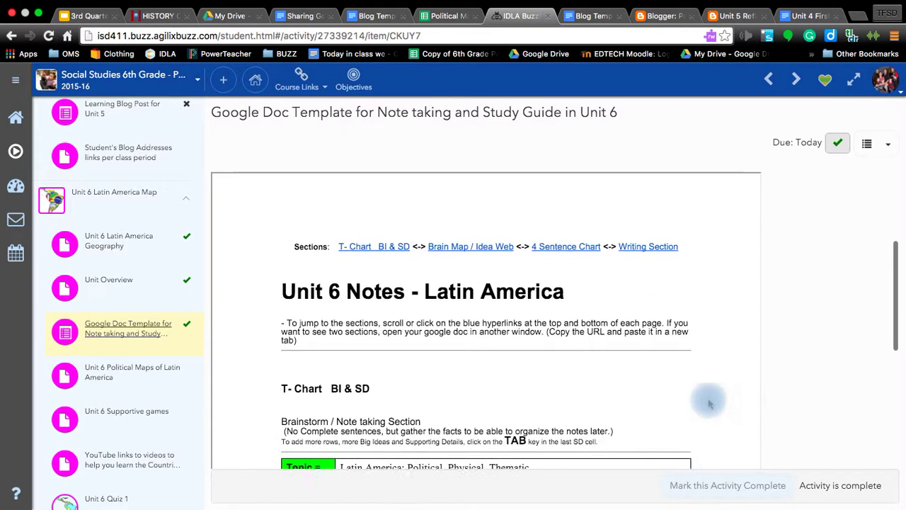
scroll(344, 322, "down", 2)
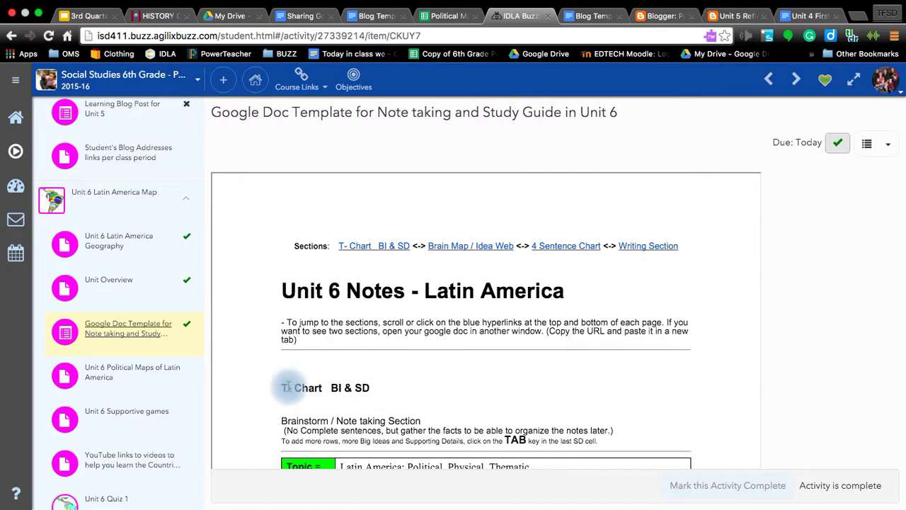
scroll(288, 382, "down", 10)
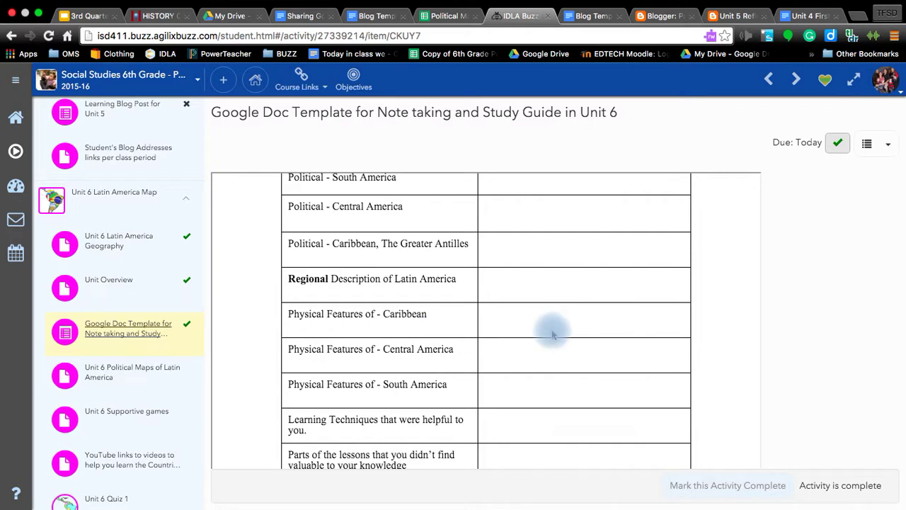
scroll(481, 344, "up", 5)
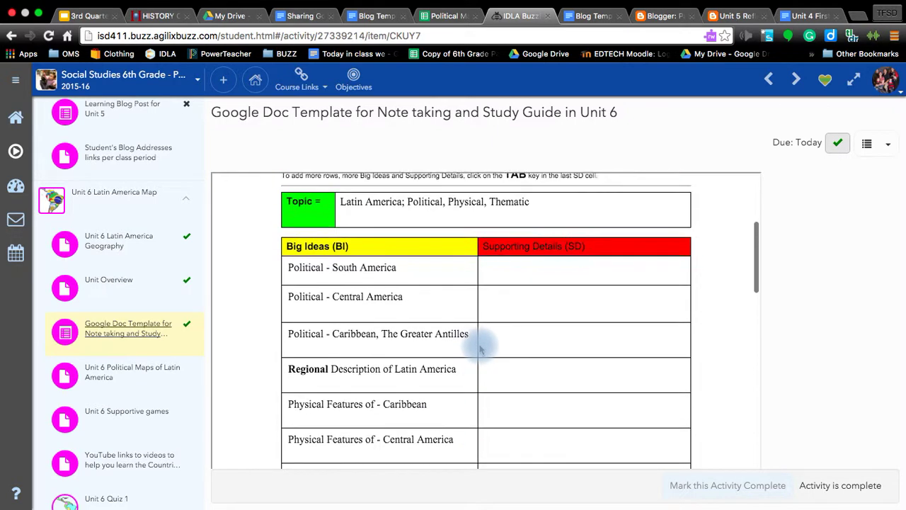
scroll(501, 364, "down", 15)
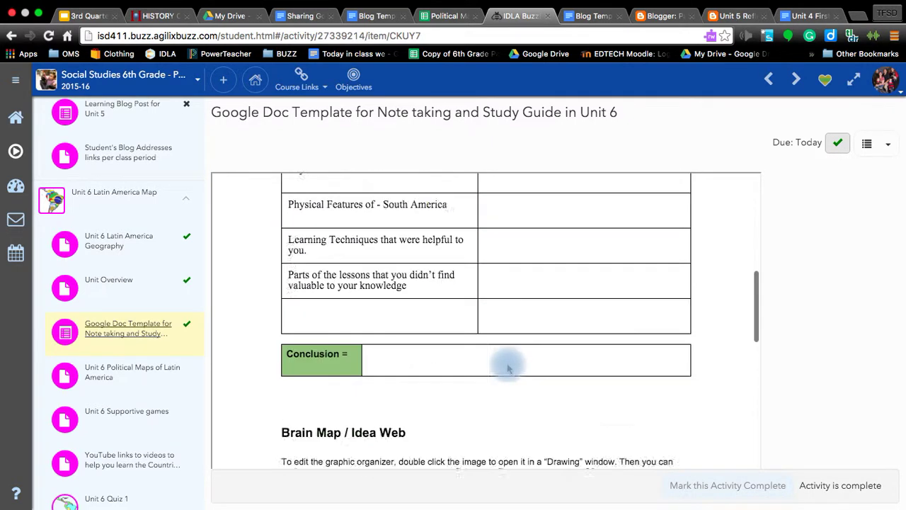
scroll(505, 364, "up", 3)
scroll(506, 368, "up", 5)
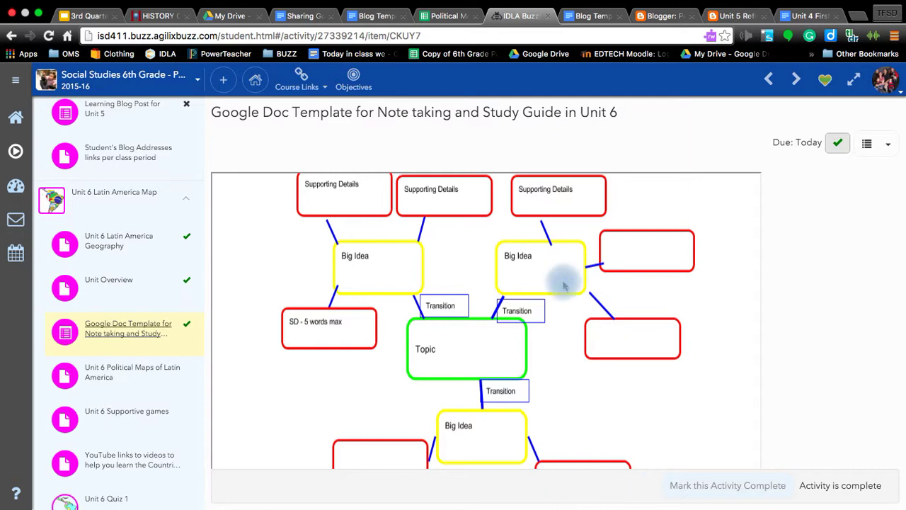
scroll(778, 309, "up", 3)
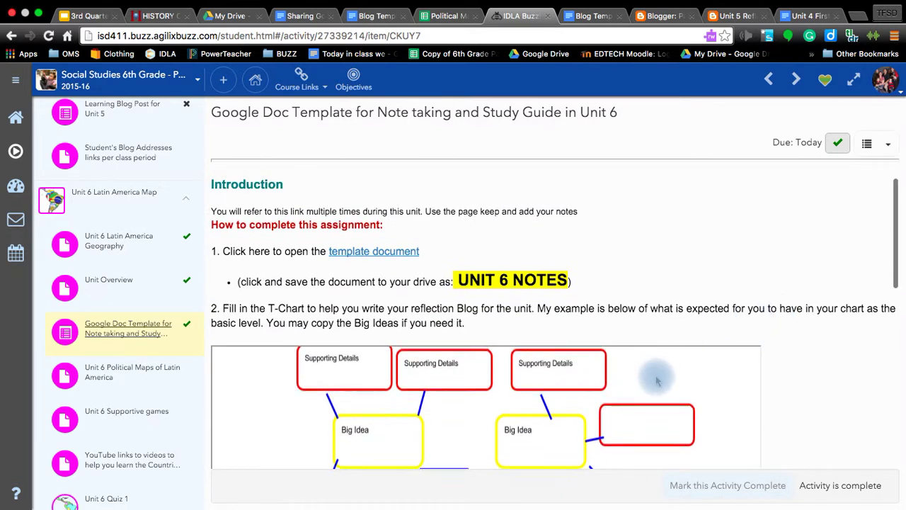
scroll(657, 381, "up", 10)
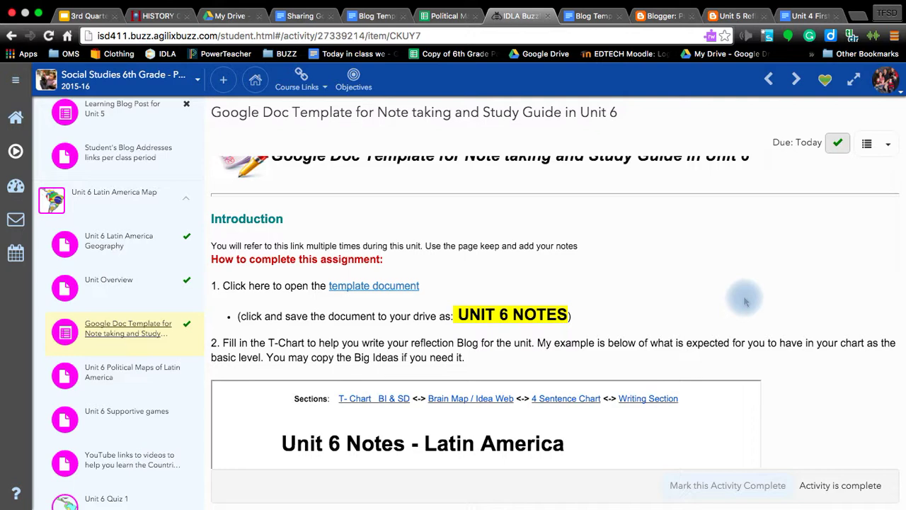
scroll(740, 304, "up", 1)
scroll(829, 371, "down", 5)
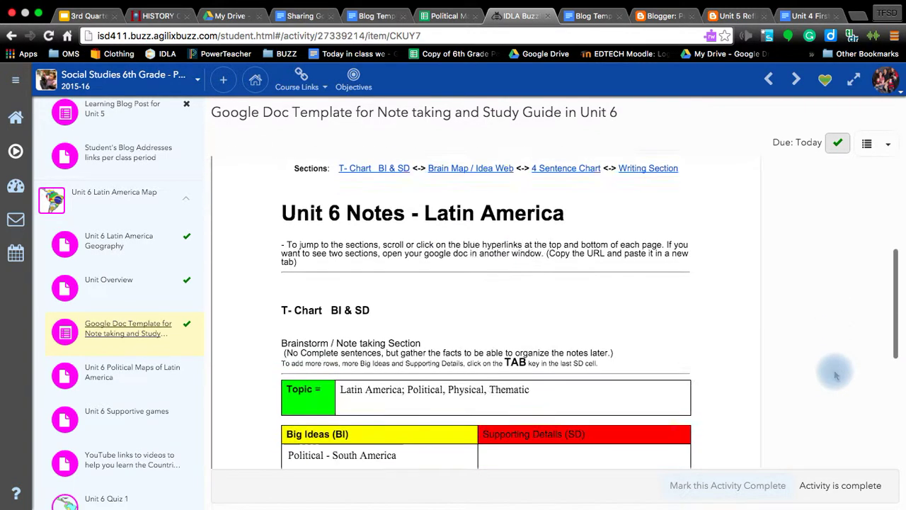
scroll(511, 408, "down", 3)
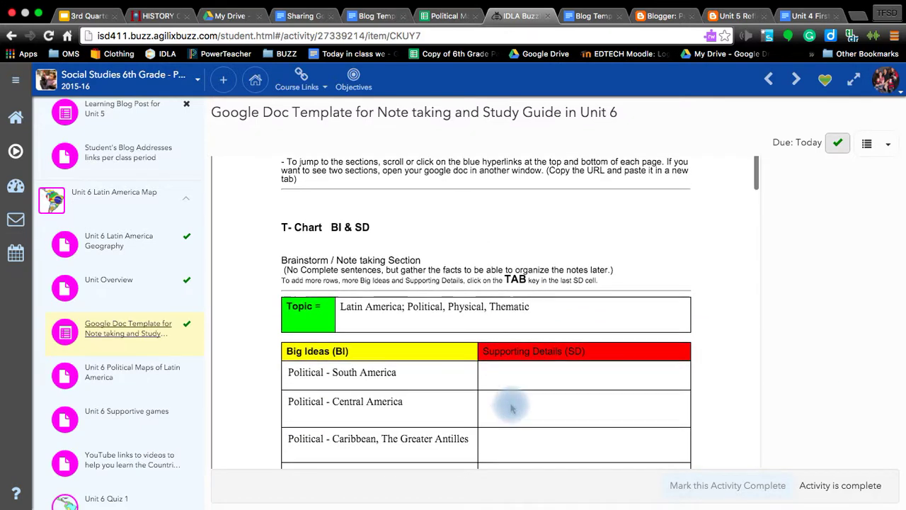